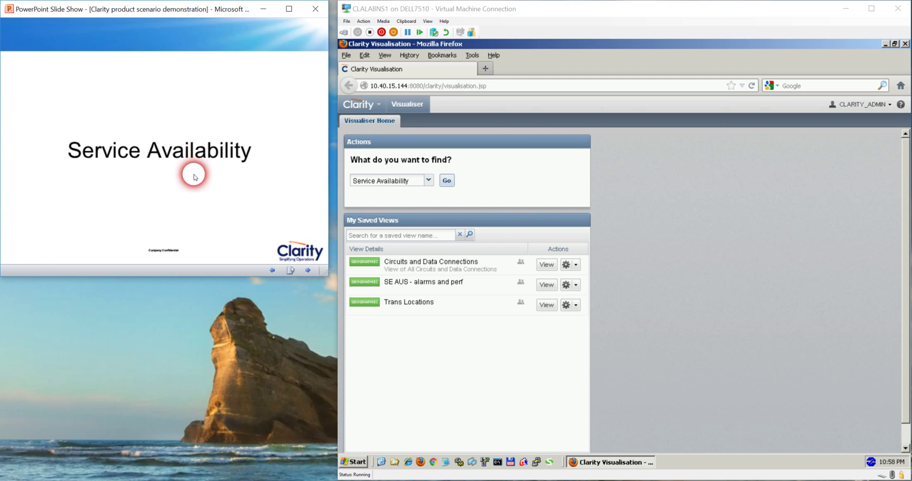
# Advance the presentation from the title slide to the Service Availability scenarios slide
pyautogui.click(194, 177)
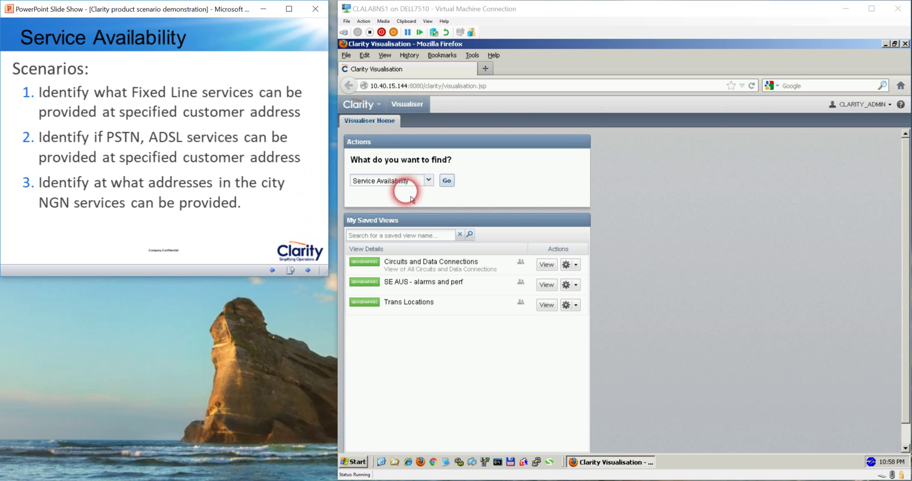
# Keep Service Availability as the search kind and start a new search from Visualiser Home
pyautogui.click(429, 184)
pyautogui.click(429, 183)
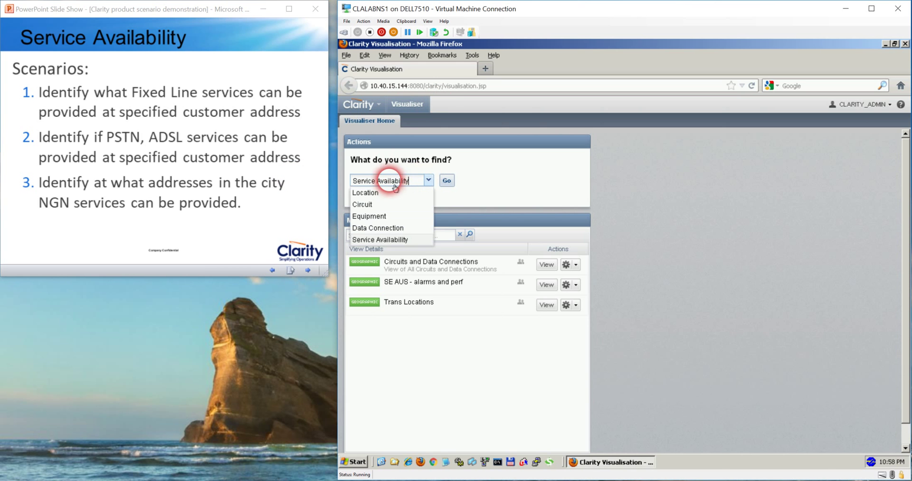
pyautogui.click(371, 240)
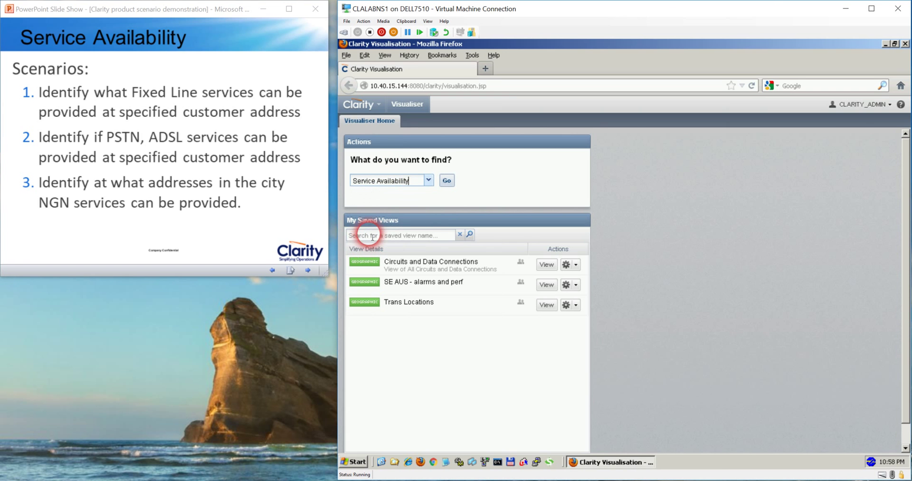
pyautogui.click(451, 185)
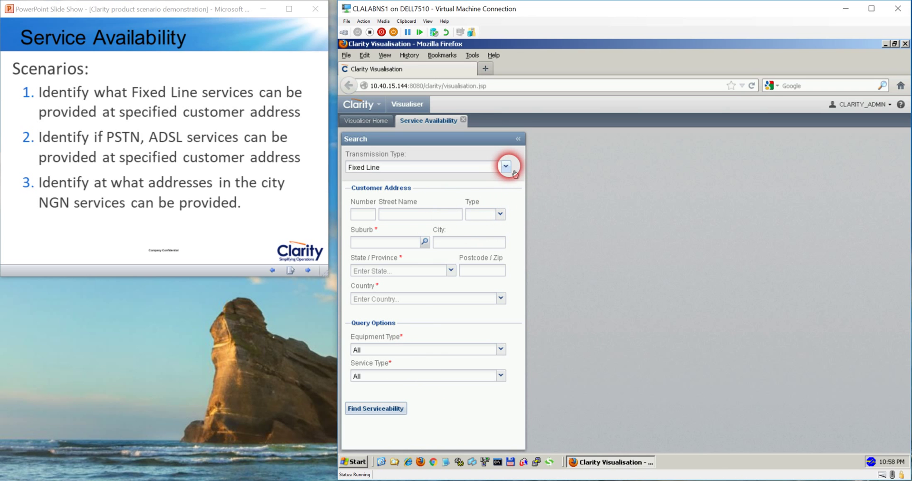
pyautogui.click(506, 167)
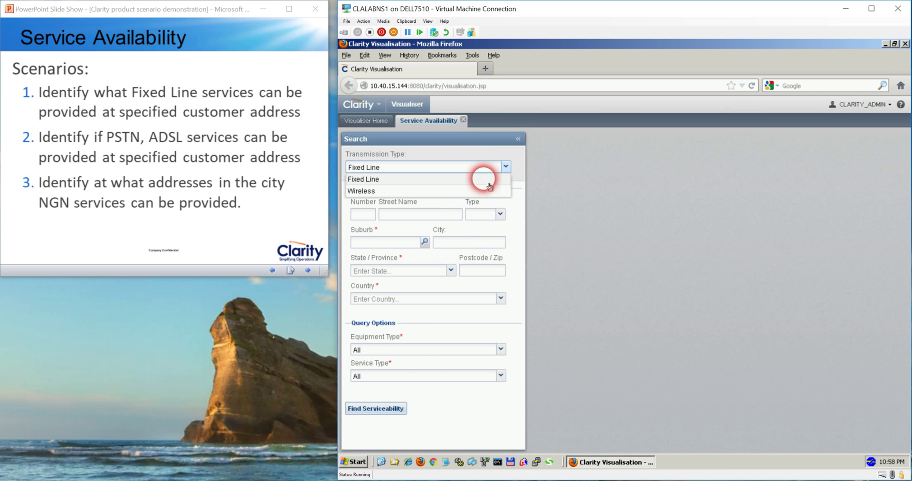
pyautogui.click(487, 180)
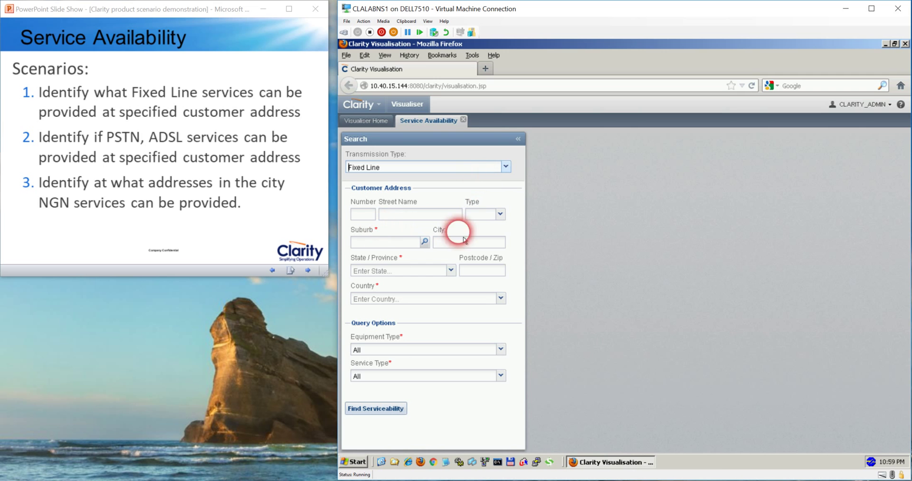
pyautogui.click(500, 213)
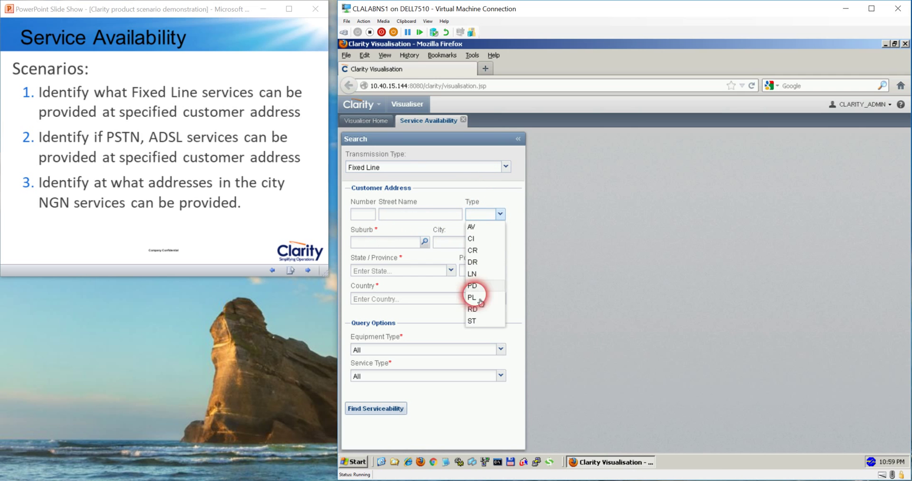
pyautogui.click(479, 321)
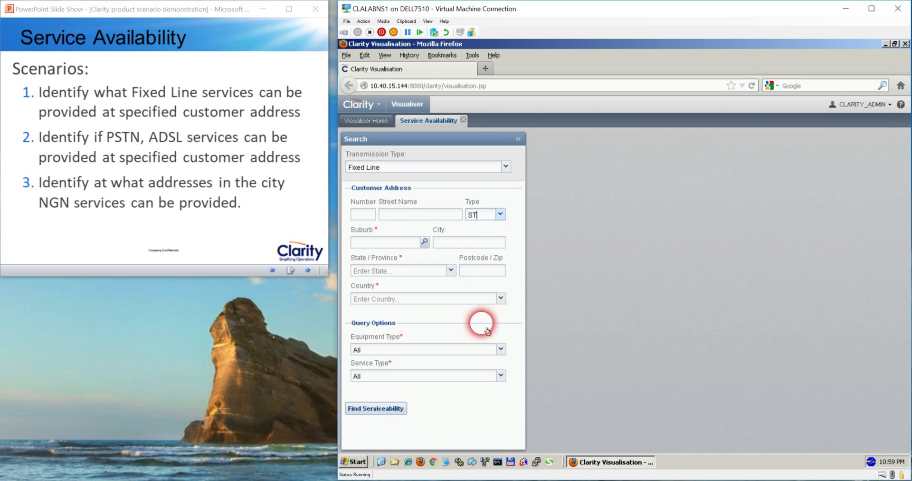
pyautogui.click(420, 217)
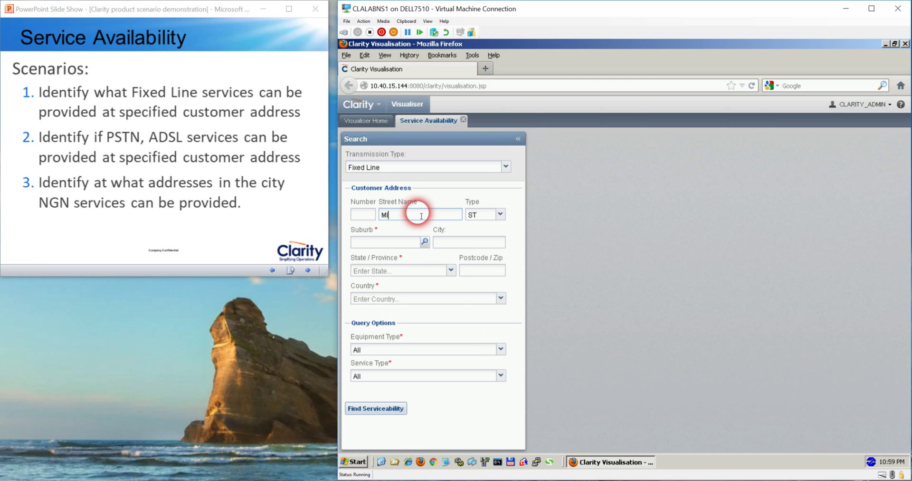
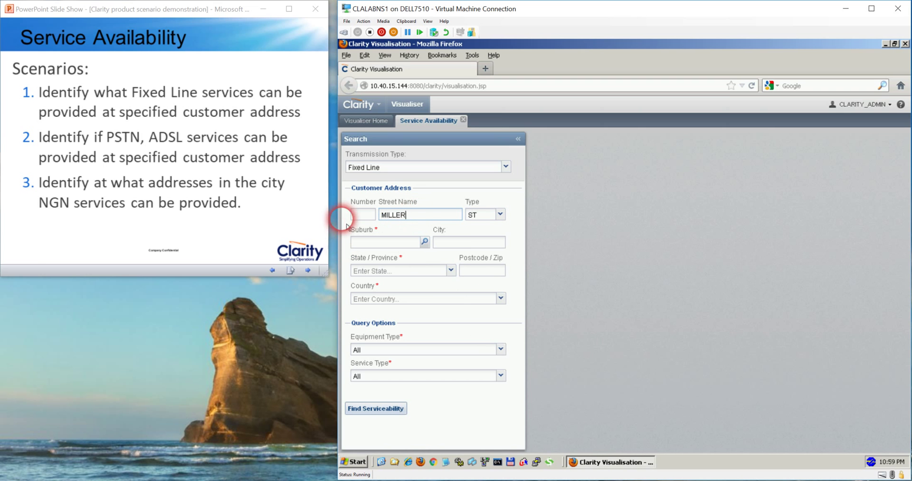
pyautogui.click(370, 217)
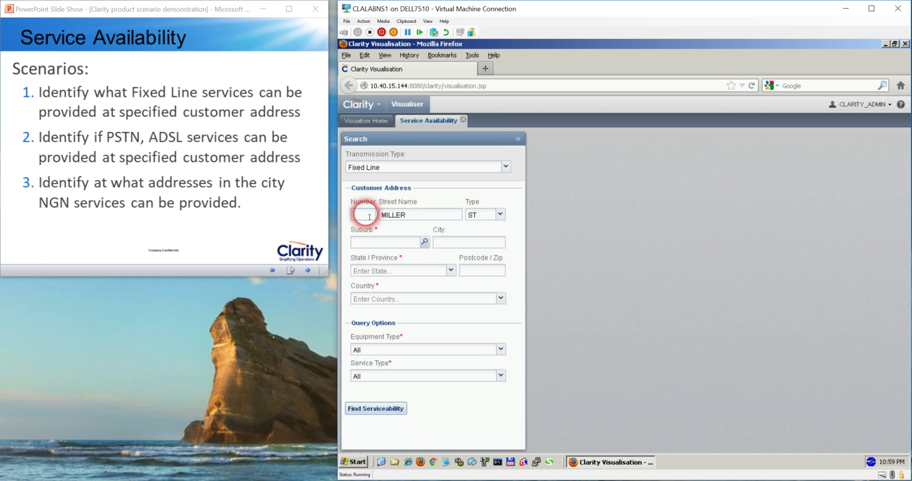
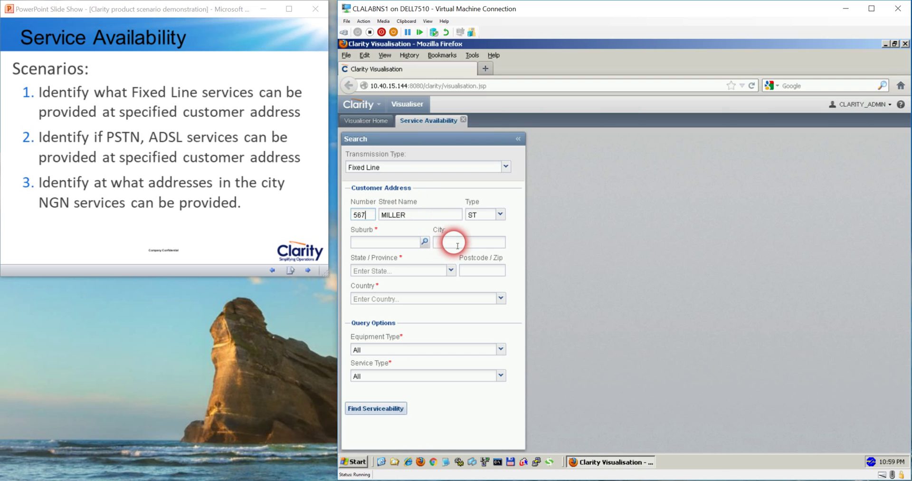
# Set city SYDNEY, suburb and state to % wildcards, and country AUSTRALIA
pyautogui.click(457, 245)
pyautogui.write('SYDNEY')
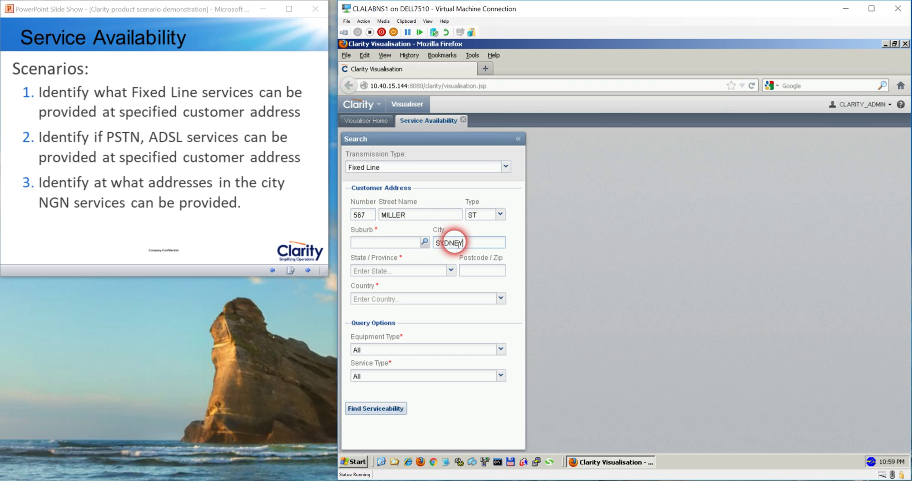
pyautogui.click(383, 244)
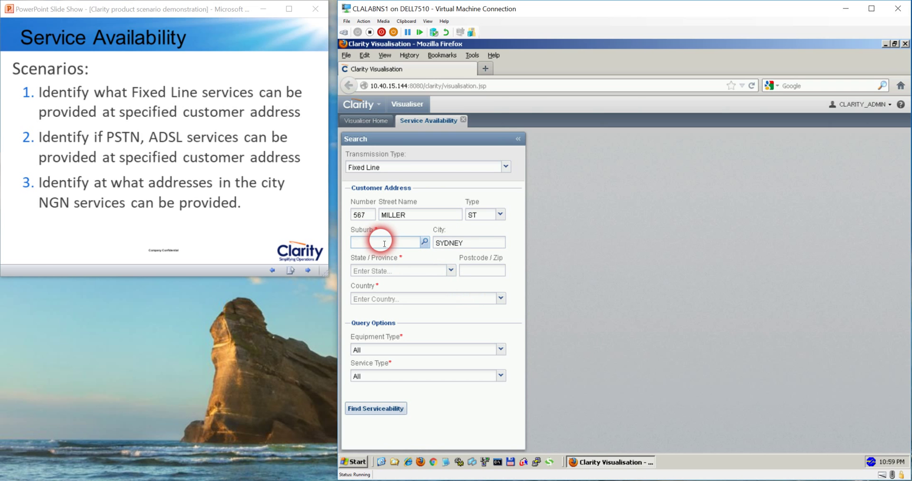
pyautogui.write('%')
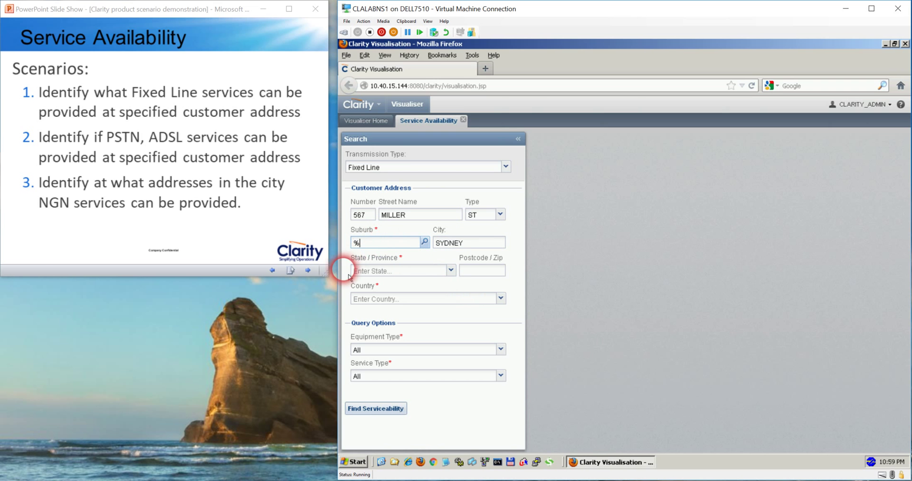
pyautogui.click(371, 272)
pyautogui.write('%')
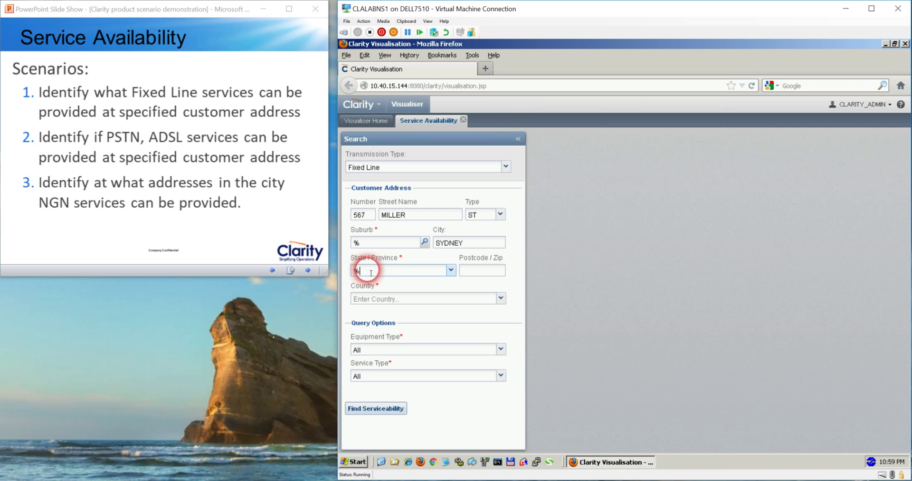
pyautogui.click(501, 299)
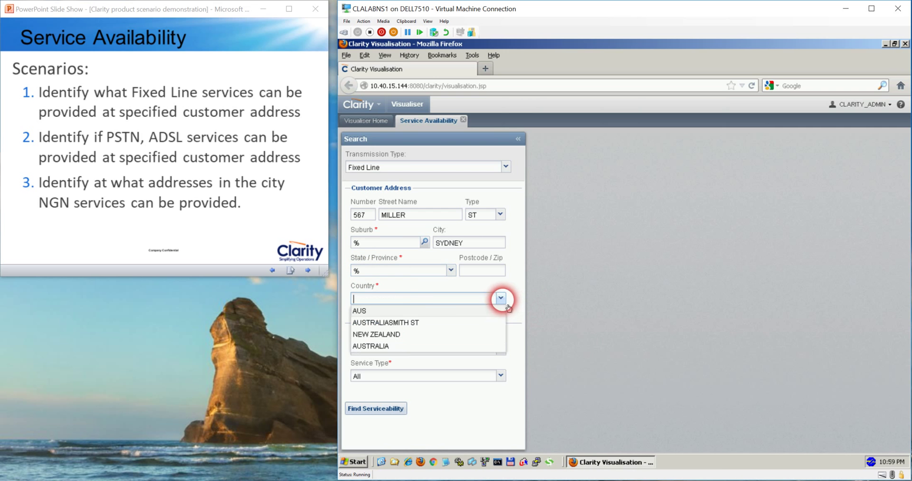
pyautogui.click(396, 346)
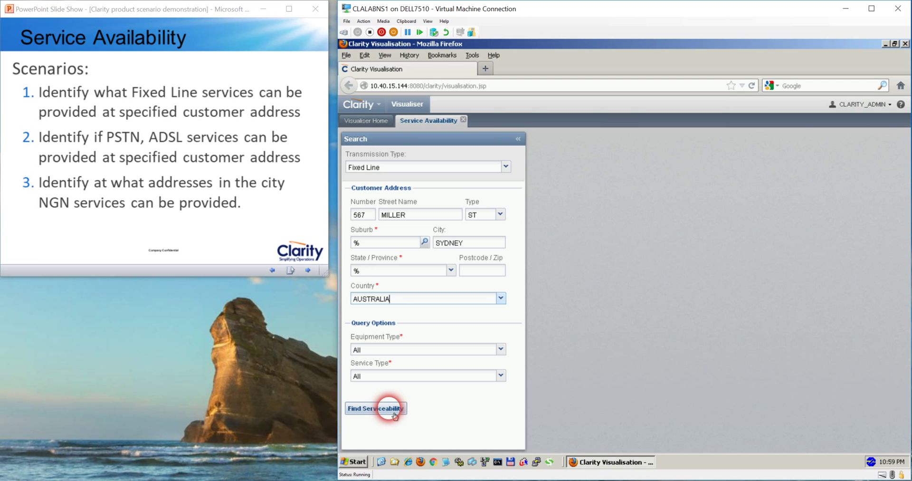
# Run Find Serviceability and show the CAMMERAY FDP 001 details with its eight offered services
pyautogui.click(394, 414)
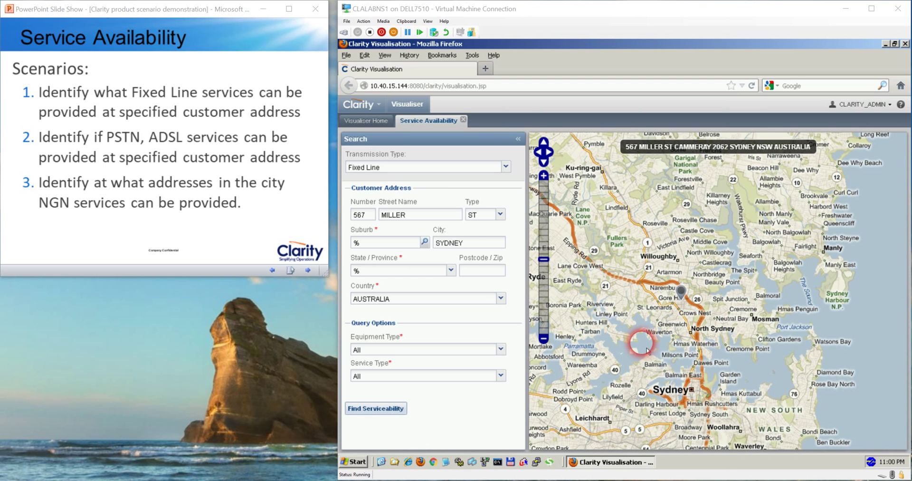
pyautogui.click(685, 293)
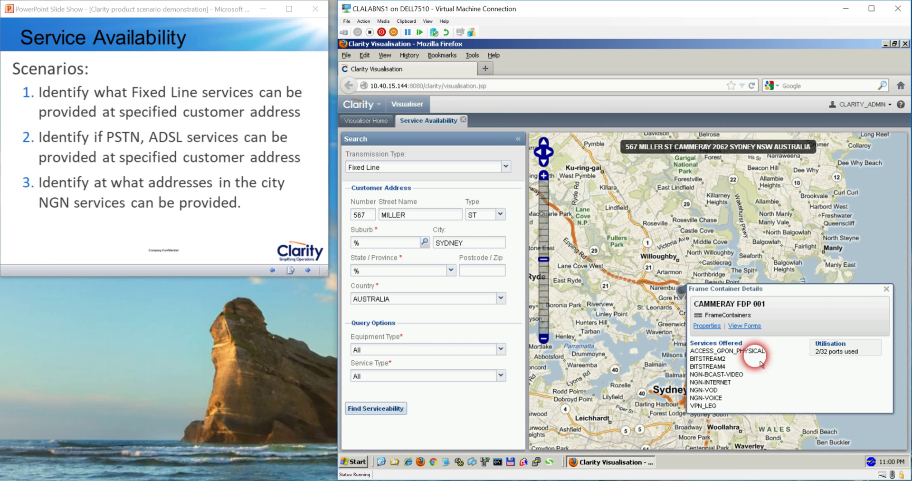
# View the CAMMERAY FDP 001 properties, close its details popup, and return to the slides
pyautogui.click(715, 327)
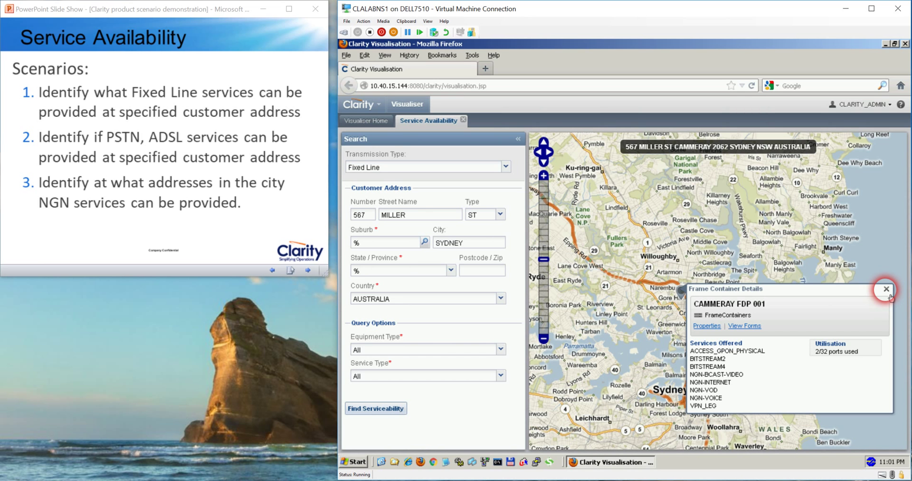
pyautogui.click(886, 289)
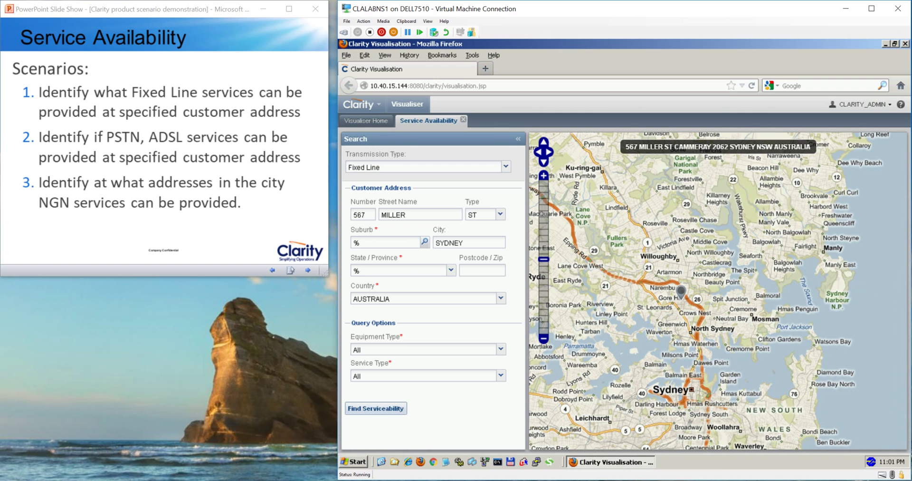
pyautogui.click(269, 165)
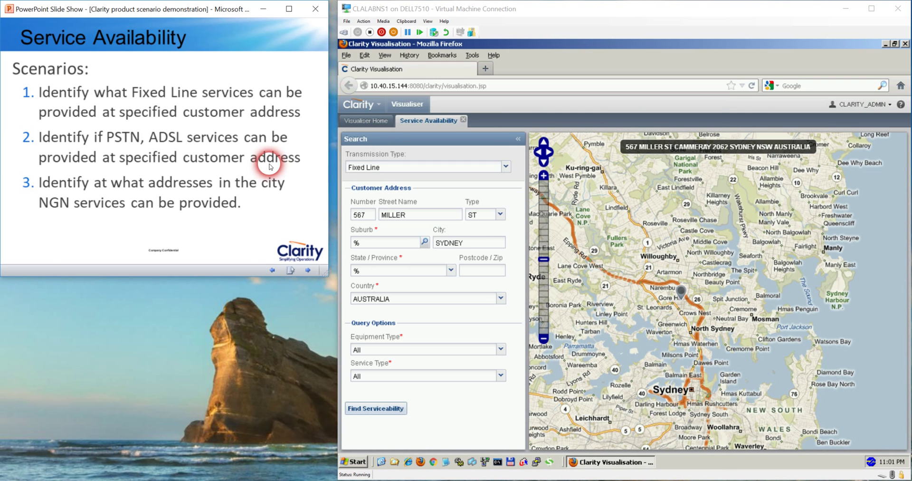
pyautogui.click(165, 101)
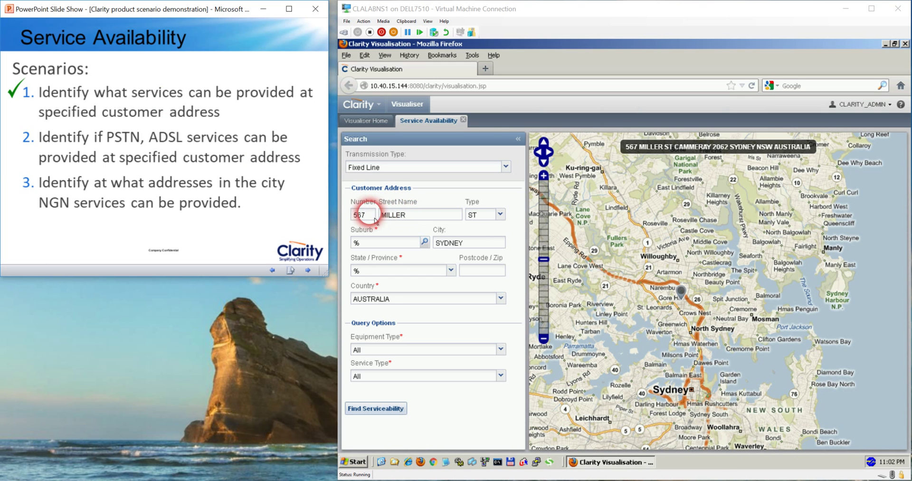
pyautogui.click(360, 216)
pyautogui.doubleClick(360, 216)
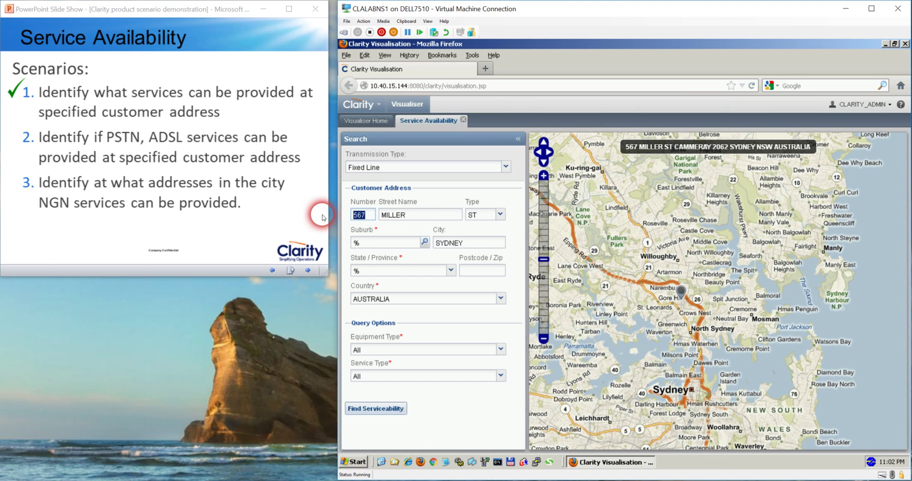
pyautogui.press('Delete')
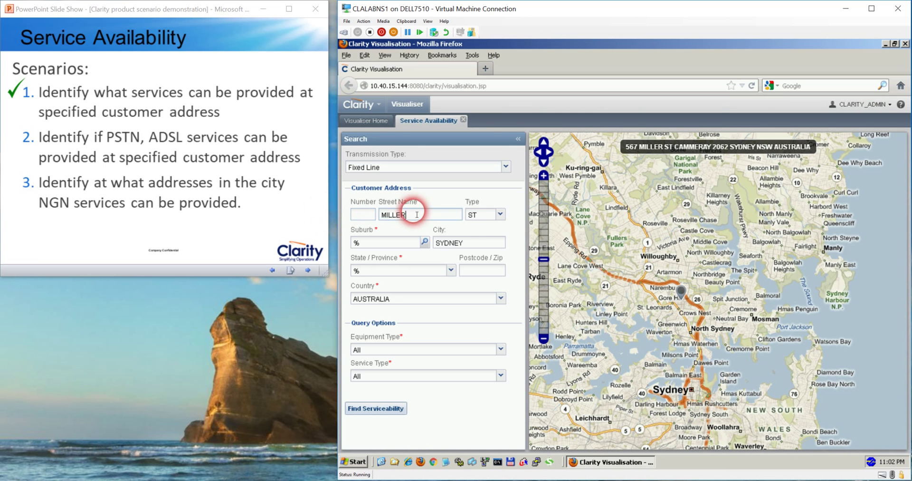
pyautogui.press('Tab')
pyautogui.press('Delete')
pyautogui.click(494, 216)
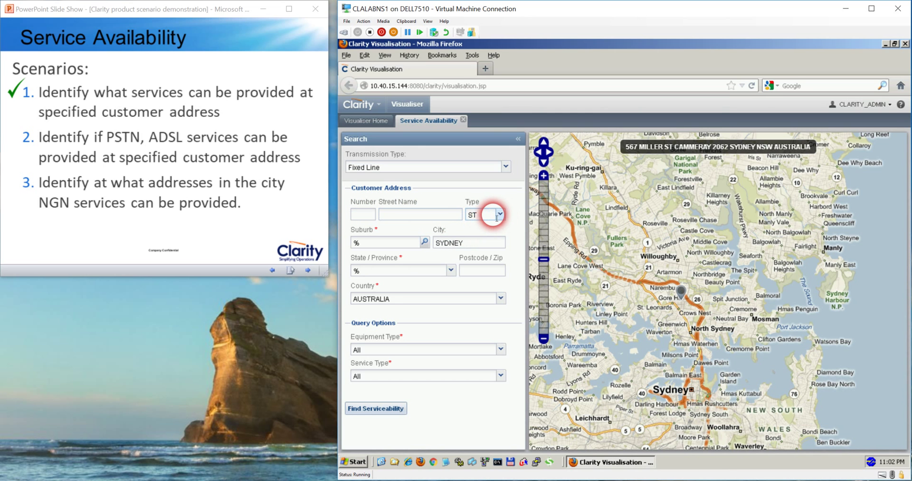
pyautogui.press('BackSpace')
pyautogui.press('BackSpace')
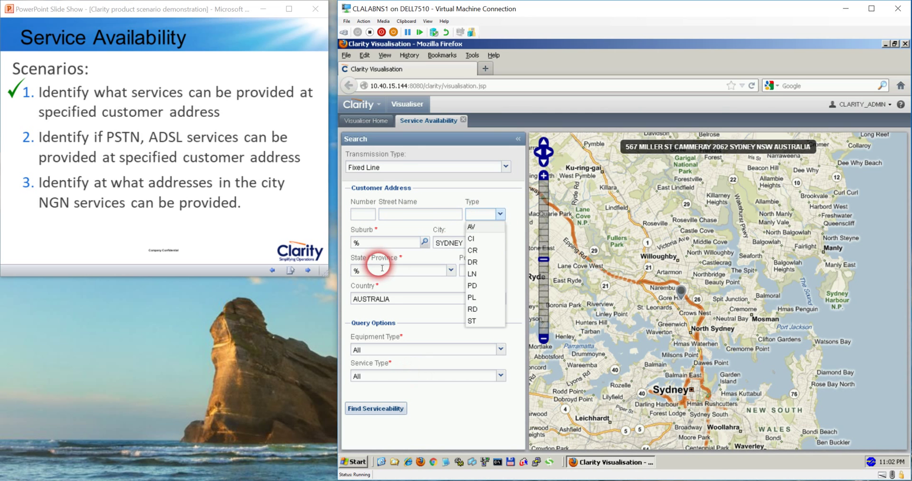
# Narrow Service Type to just ADSL and PSTN, shown as (2) - ADSL,PSTN
pyautogui.click(435, 277)
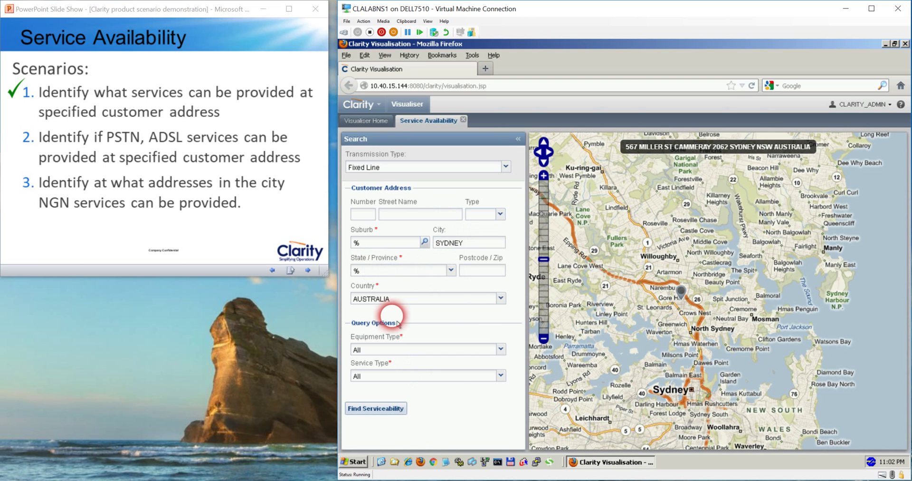
pyautogui.click(501, 375)
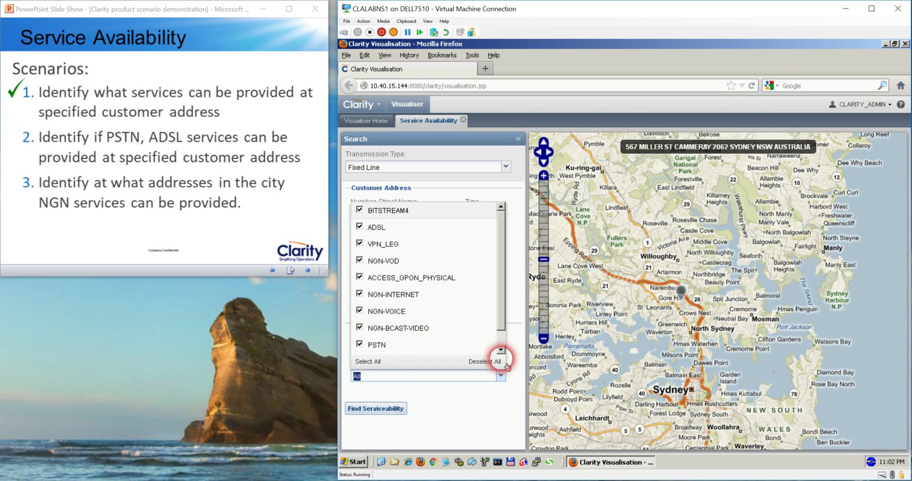
pyautogui.scroll(-1, 504, 266)
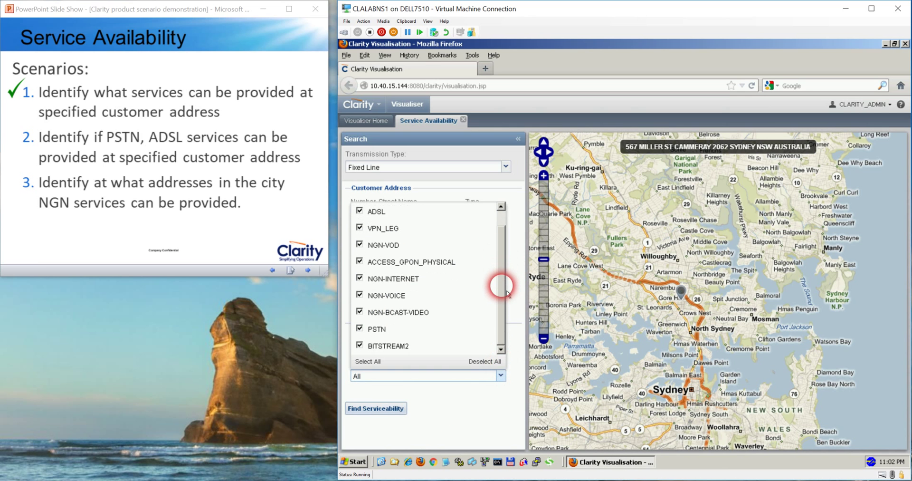
pyautogui.scroll(1, 501, 261)
pyautogui.click(483, 361)
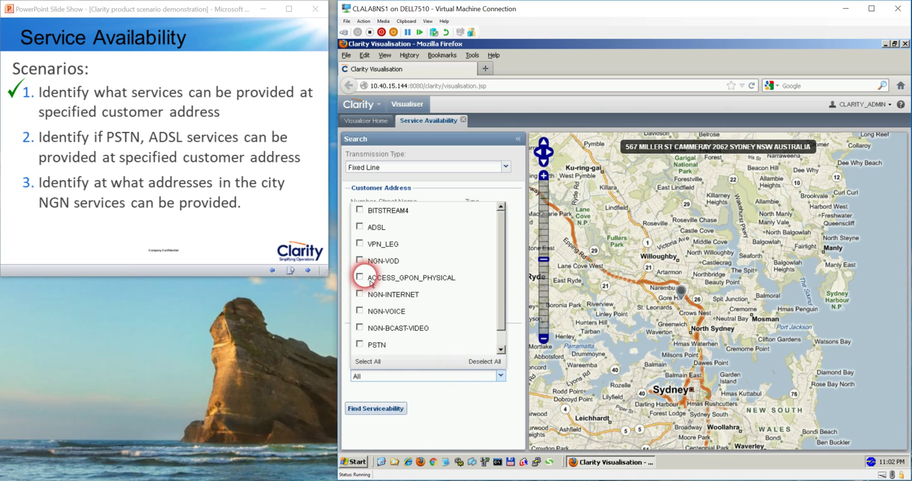
pyautogui.click(361, 228)
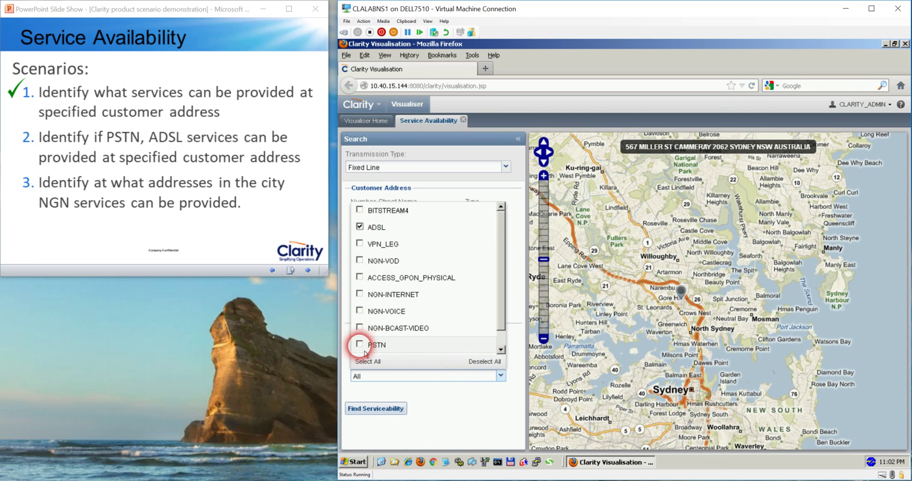
pyautogui.click(360, 344)
pyautogui.click(470, 411)
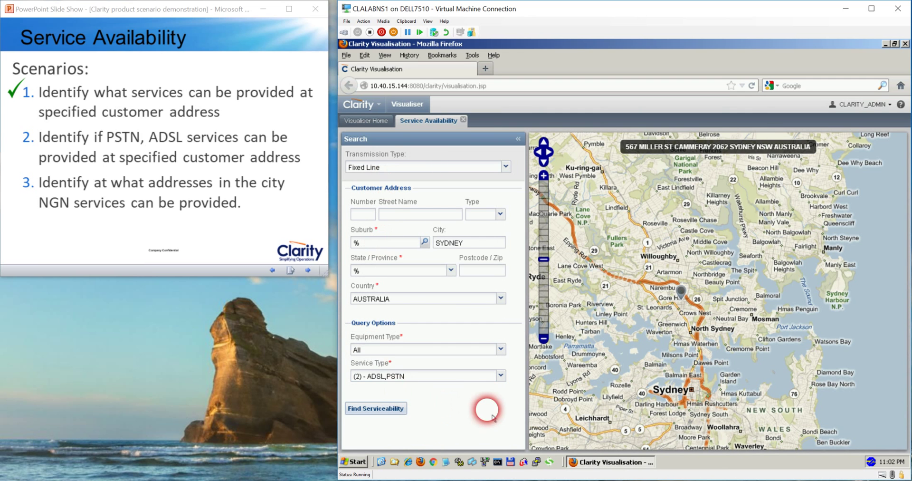
# Run the ADSL/PSTN serviceability search and show the CAMMERAY DP 002 frame container details
pyautogui.click(389, 413)
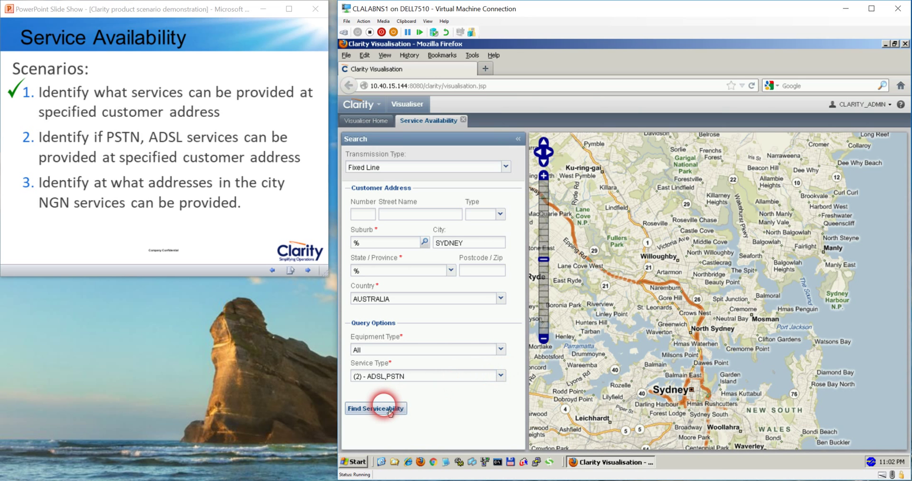
pyautogui.click(389, 413)
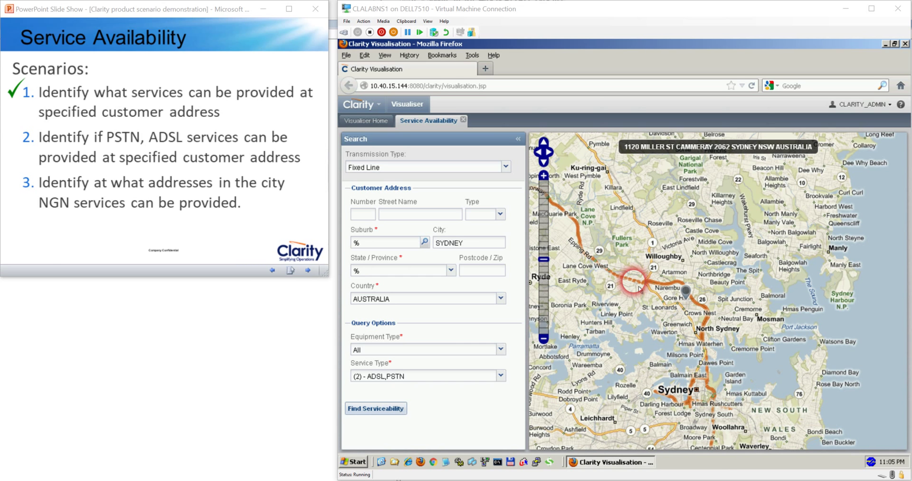
pyautogui.click(690, 298)
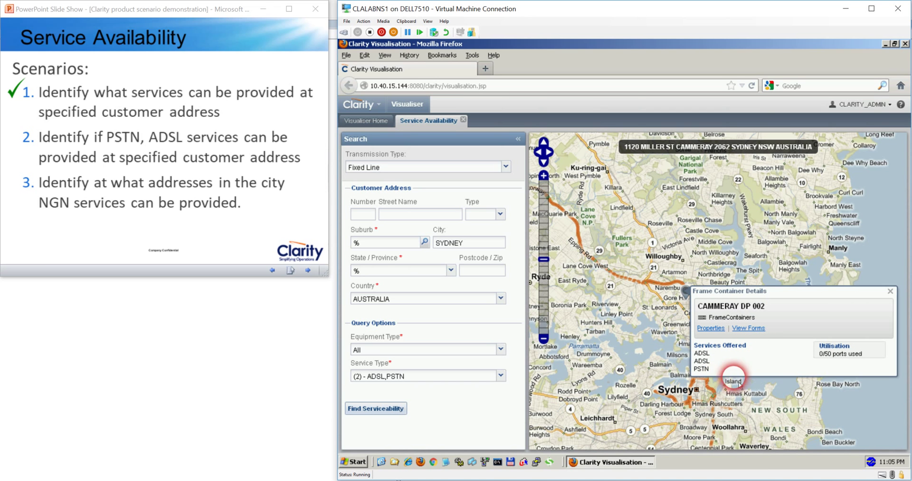
# Tick the second scenario on the slide and close the CAMMERAY DP 002 details
pyautogui.click(754, 371)
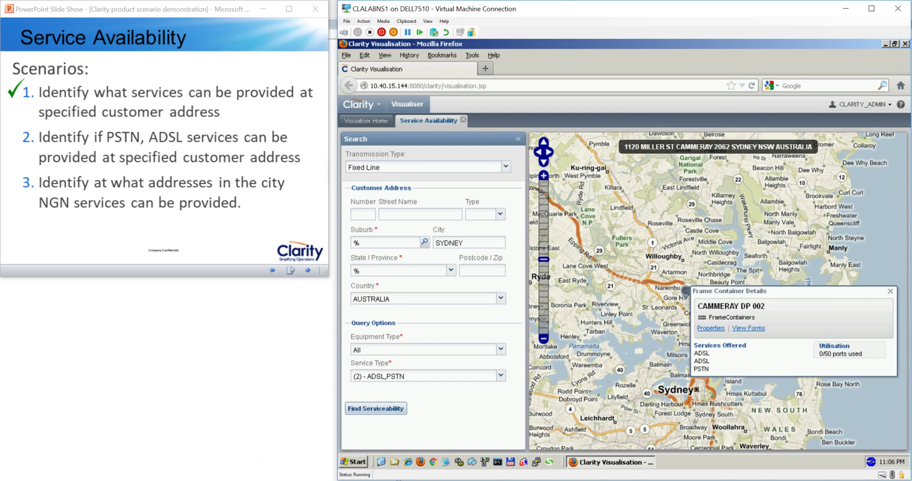
pyautogui.click(63, 128)
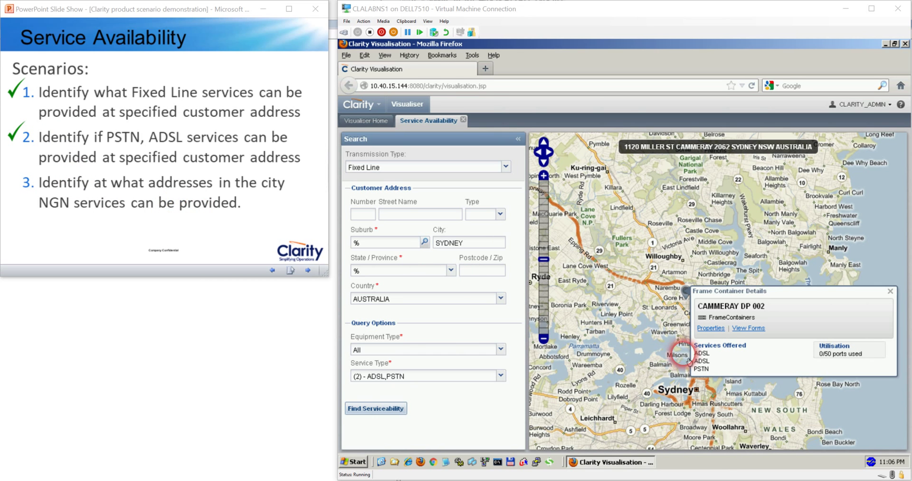
pyautogui.click(890, 291)
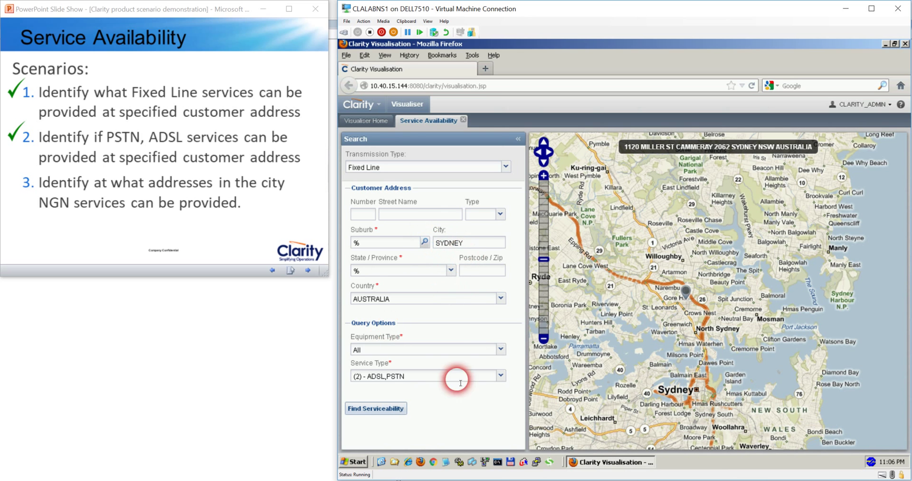
# Replace ADSL and PSTN with NGN-VOD, NGN-INTERNET, NGN-VOICE and NGN-BCAST-VIDEO service types
pyautogui.click(501, 376)
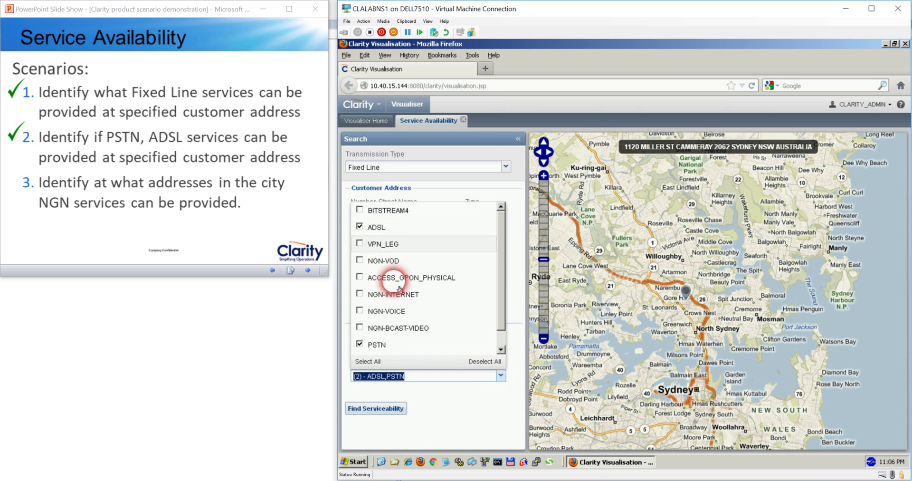
pyautogui.click(483, 366)
pyautogui.click(360, 260)
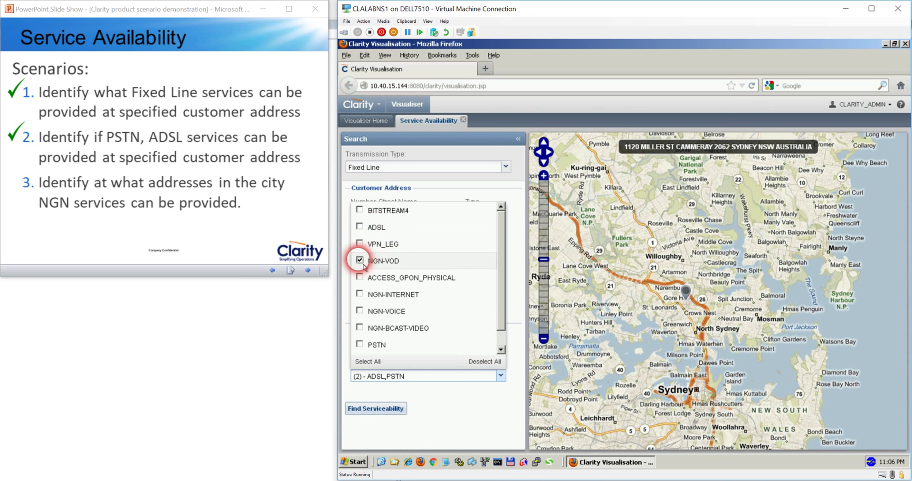
pyautogui.click(360, 293)
pyautogui.click(360, 310)
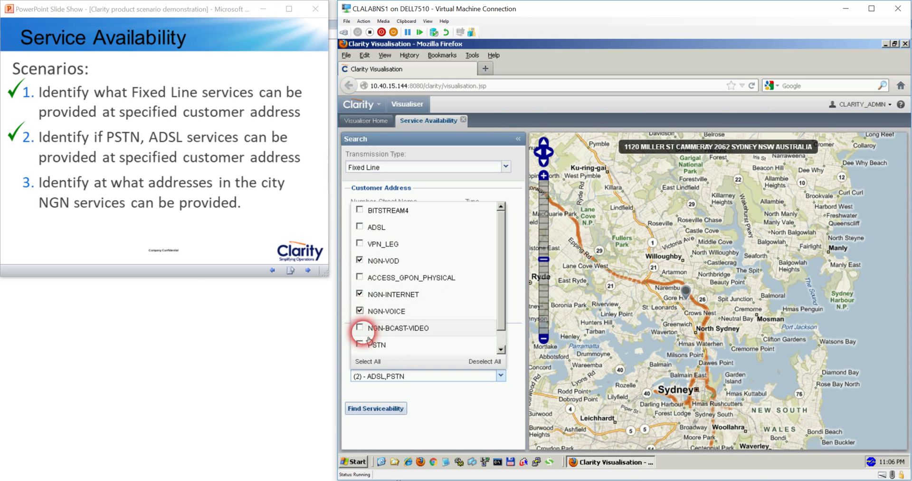
pyautogui.click(360, 327)
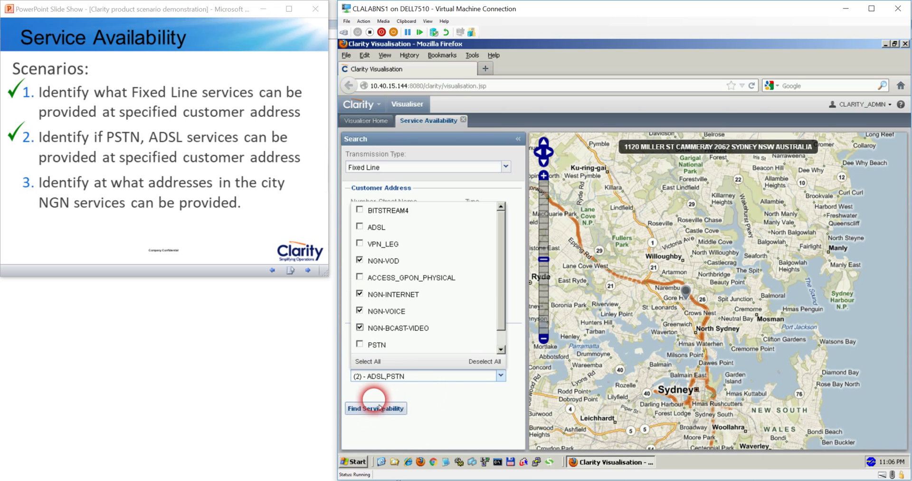
pyautogui.click(469, 416)
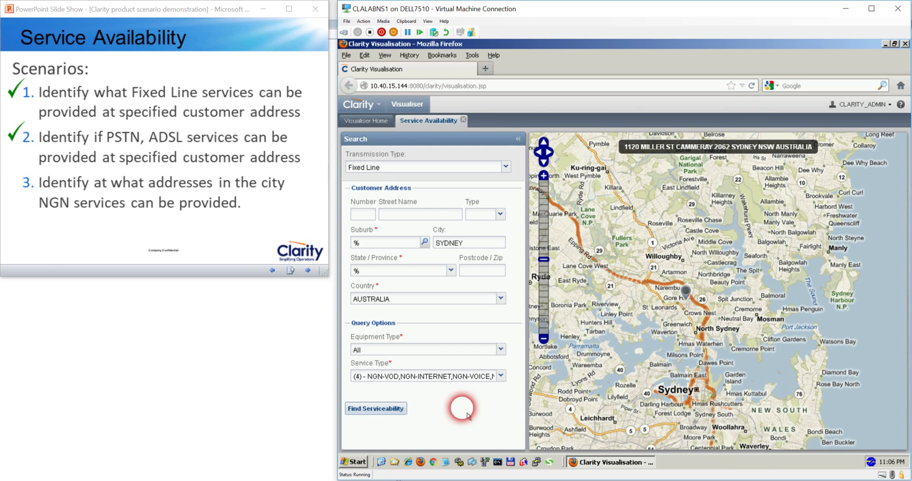
pyautogui.click(393, 417)
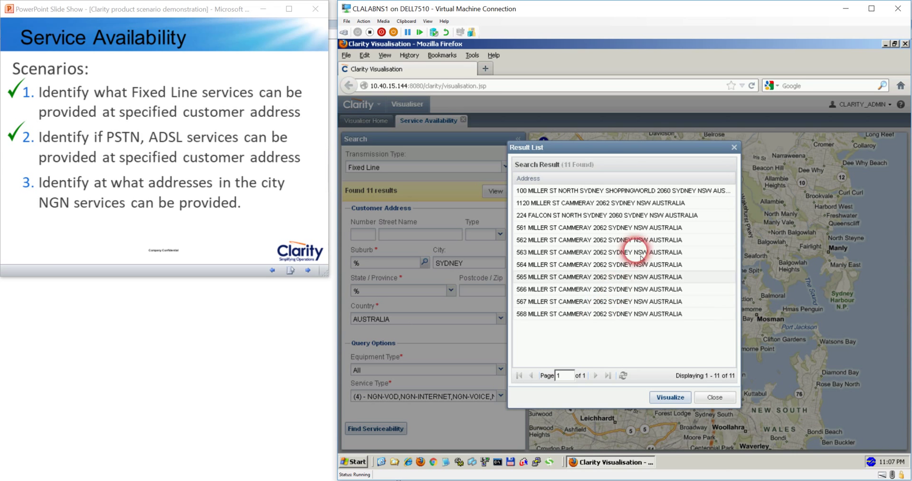
pyautogui.moveTo(601, 156); pyautogui.dragTo(641, 165)
pyautogui.click(594, 356)
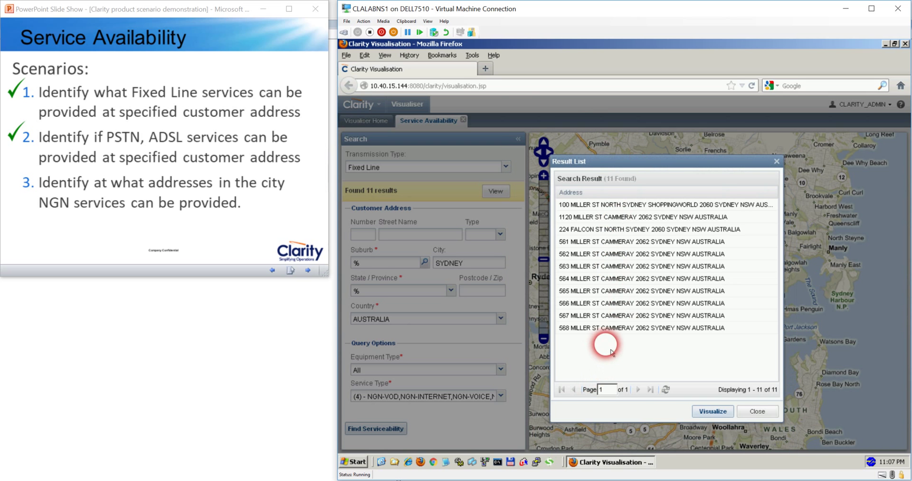
pyautogui.click(599, 231)
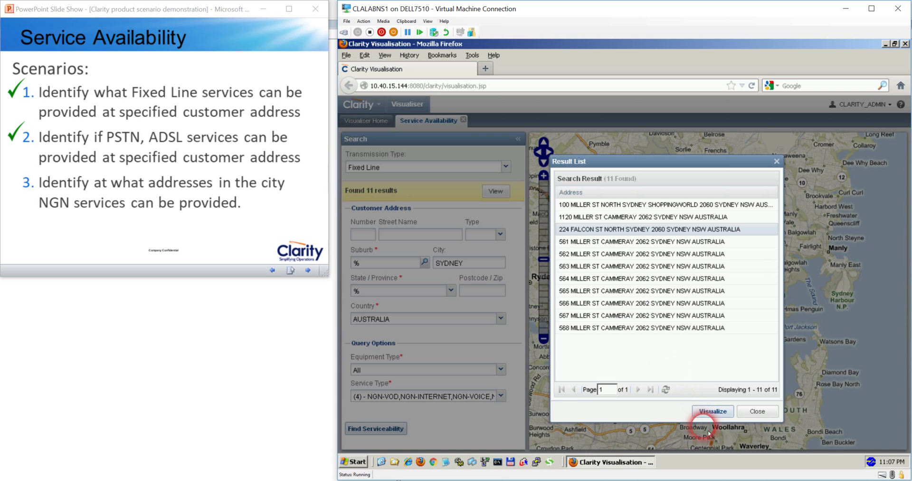
pyautogui.click(715, 419)
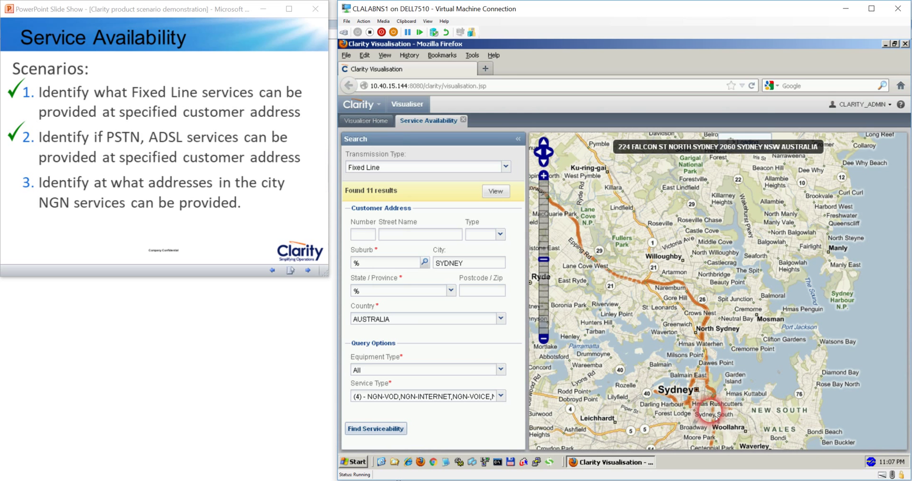
pyautogui.click(699, 405)
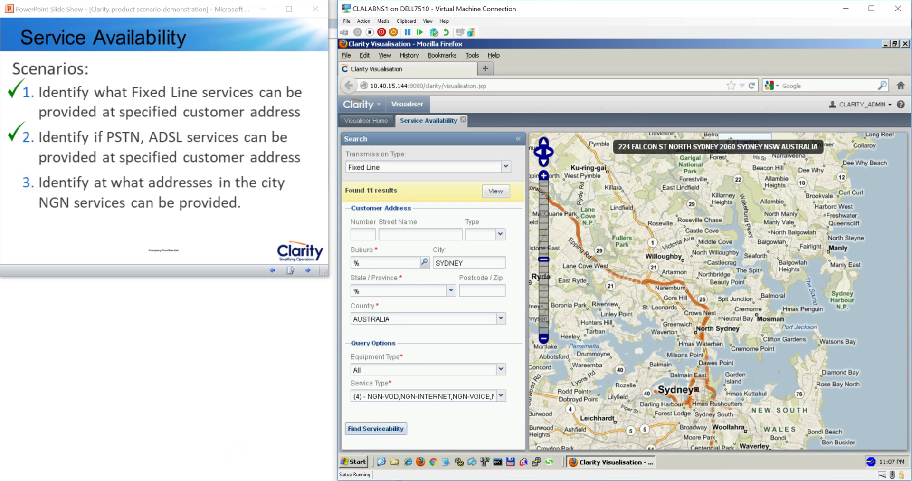
pyautogui.scroll(2, 708, 297)
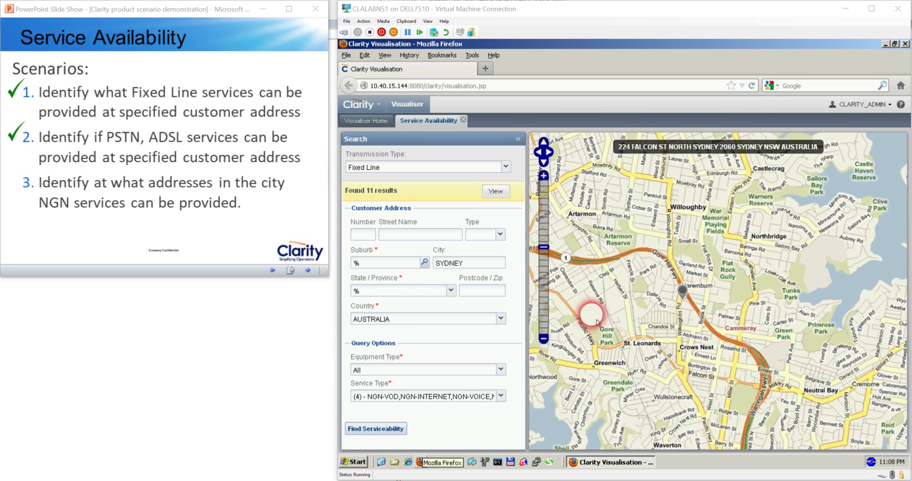
# Inspect the CAMMERAY FDP 001 frame container's NGN services, close the details, and tick scenario three
pyautogui.click(688, 296)
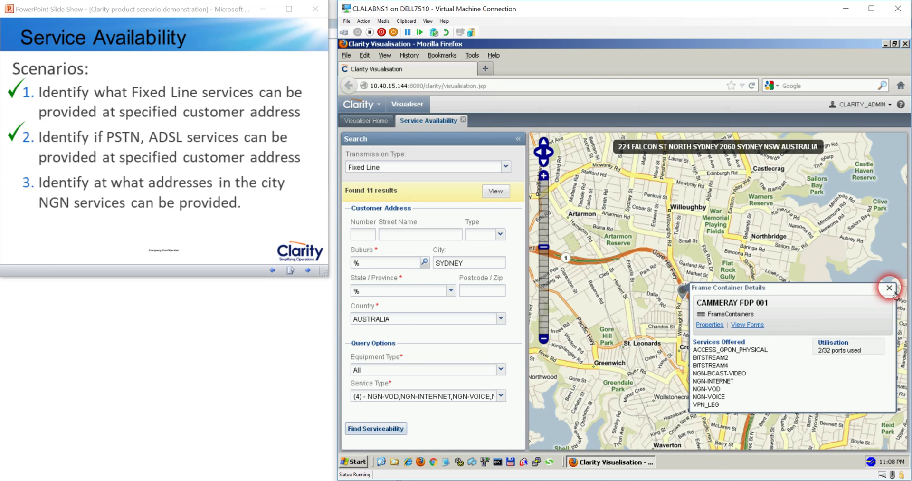
pyautogui.click(889, 288)
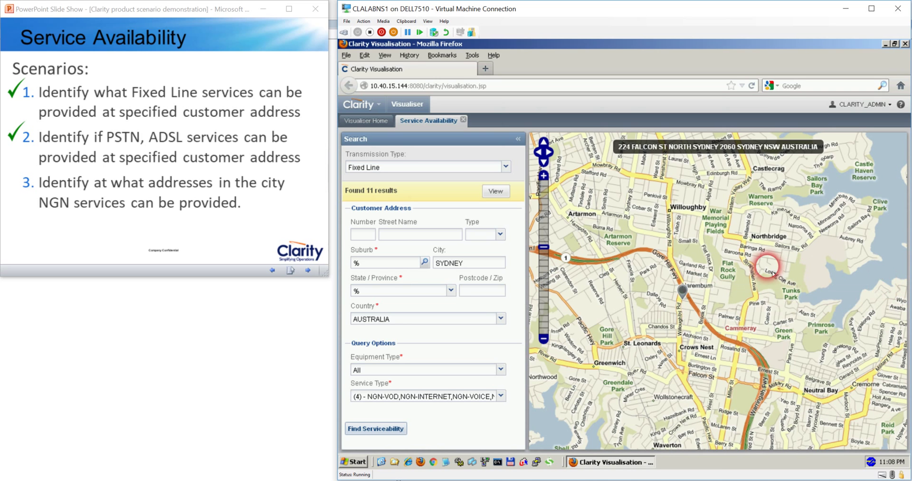
pyautogui.click(216, 188)
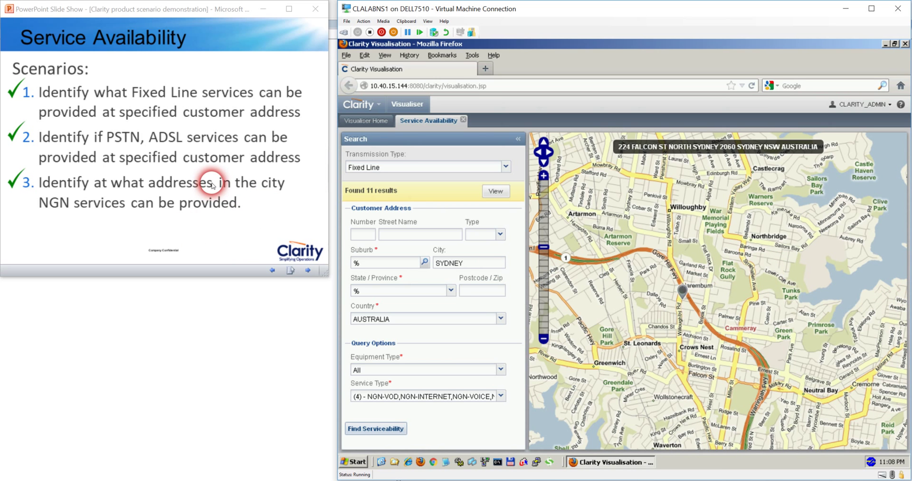